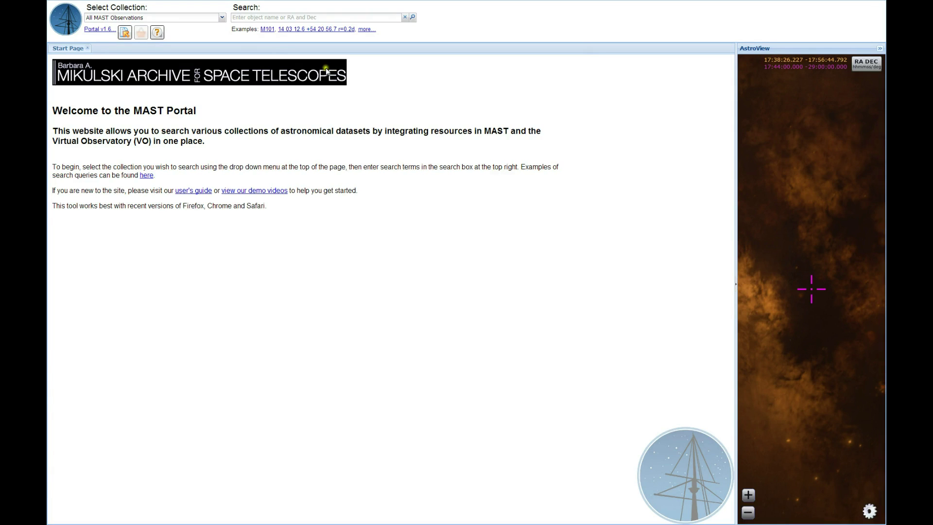
Search All Virtual Observatory Collections for 'm83 r=3m'
left_click(222, 18)
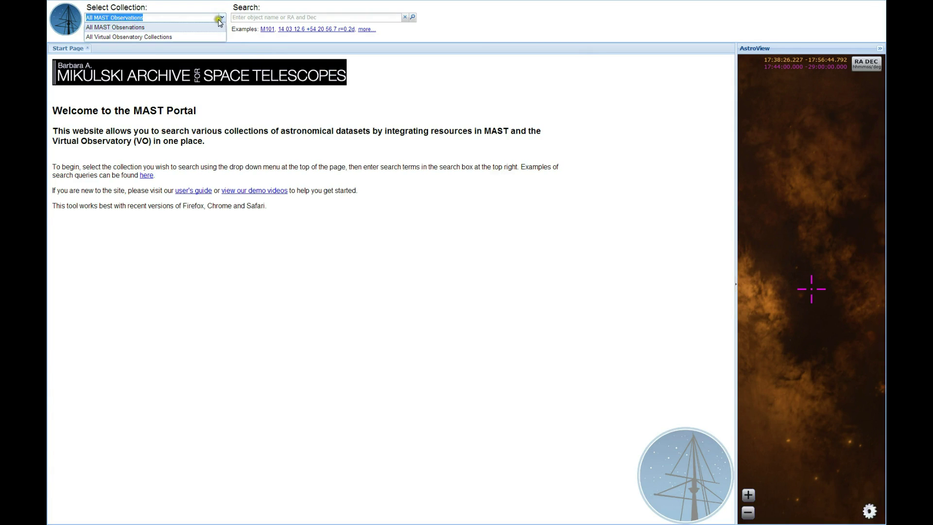
left_click(201, 41)
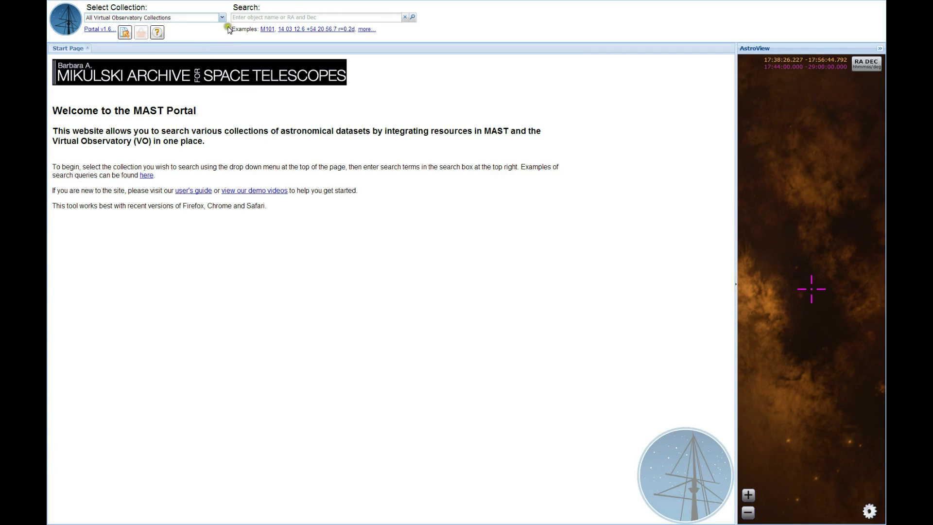
left_click(274, 17)
type("m83 r=3m")
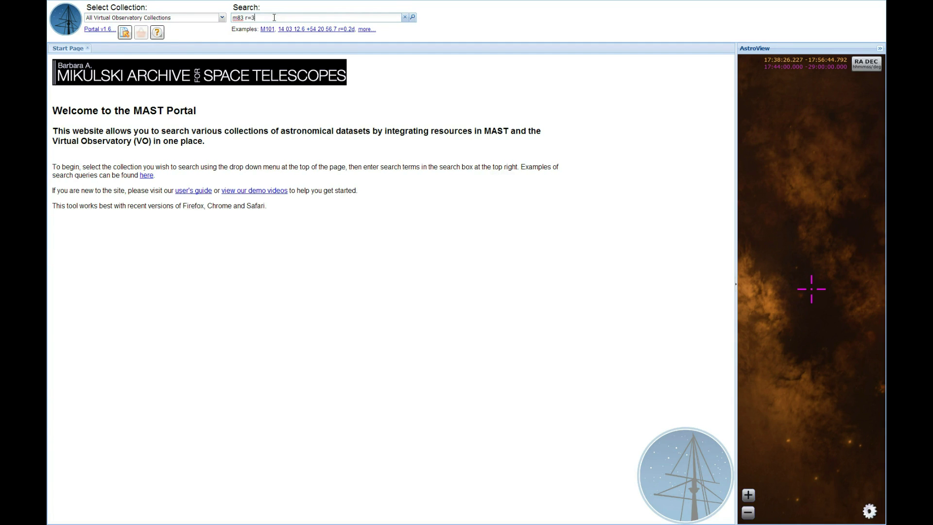
left_click(412, 17)
Run the m83 r=3m VO search and widen the AstroView panel to show M83
left_click(393, 109)
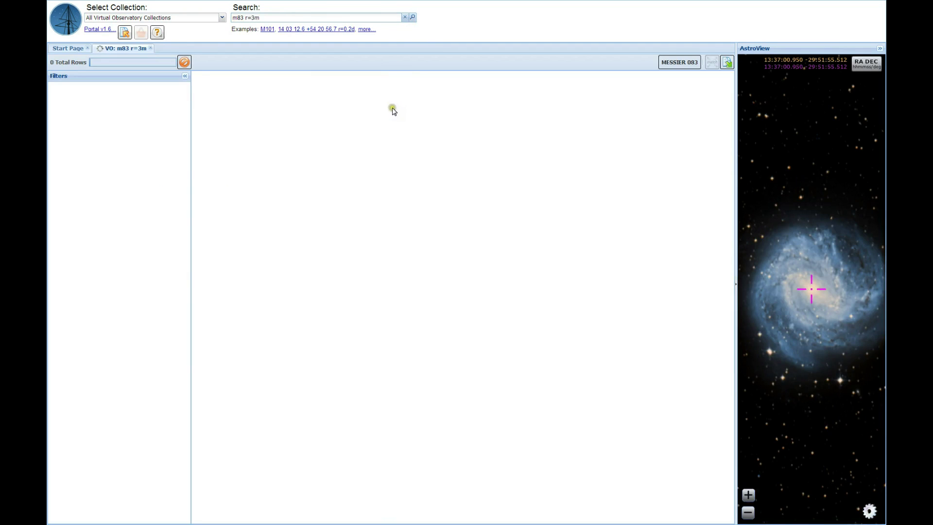
left_click(392, 107)
left_click(377, 116)
left_click_drag(734, 152, 677, 161)
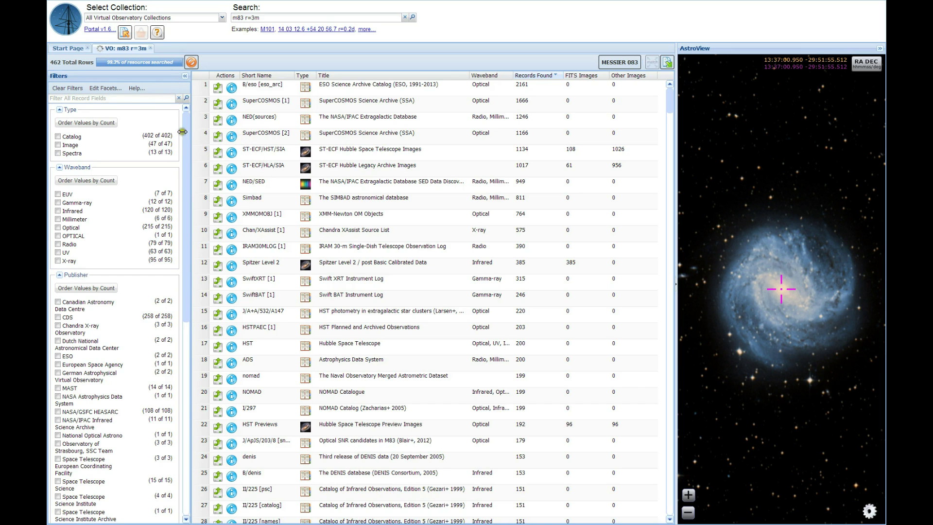
Scroll the Filters panel and results table down to the nomad row (row 19)
scroll(187, 149, "down", 1)
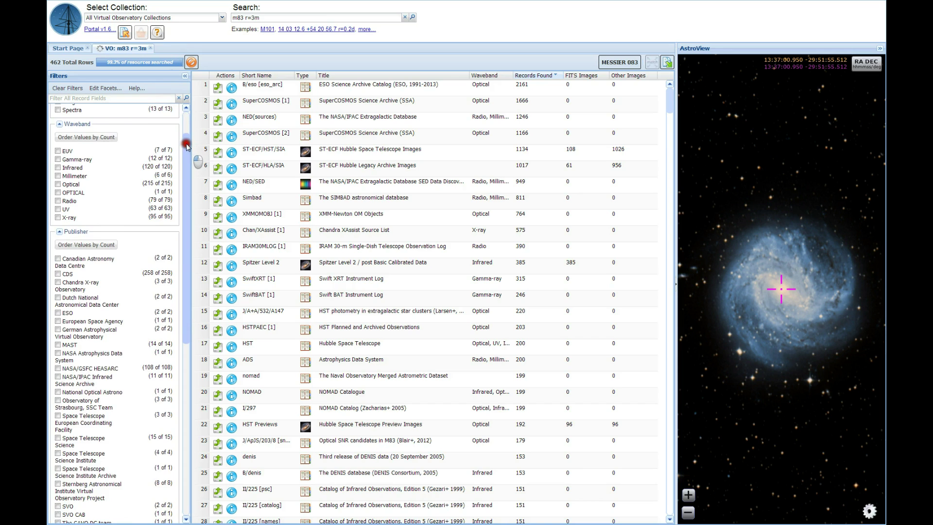
scroll(187, 141, "up", 1)
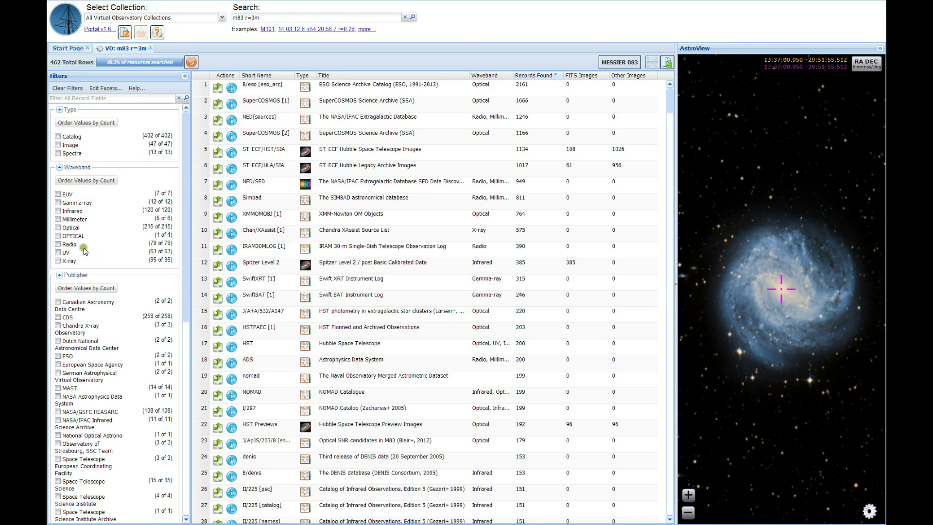
left_click(185, 146)
mouse_move(185, 145)
left_mouse_down()
mouse_move(179, 382)
mouse_move(179, 148)
left_mouse_up()
left_click(669, 111)
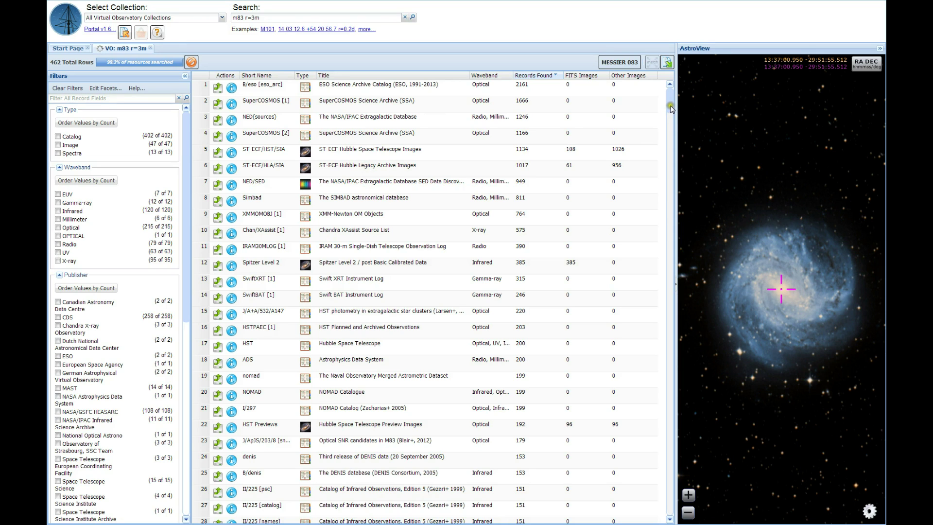
left_click_drag(671, 109, 672, 110)
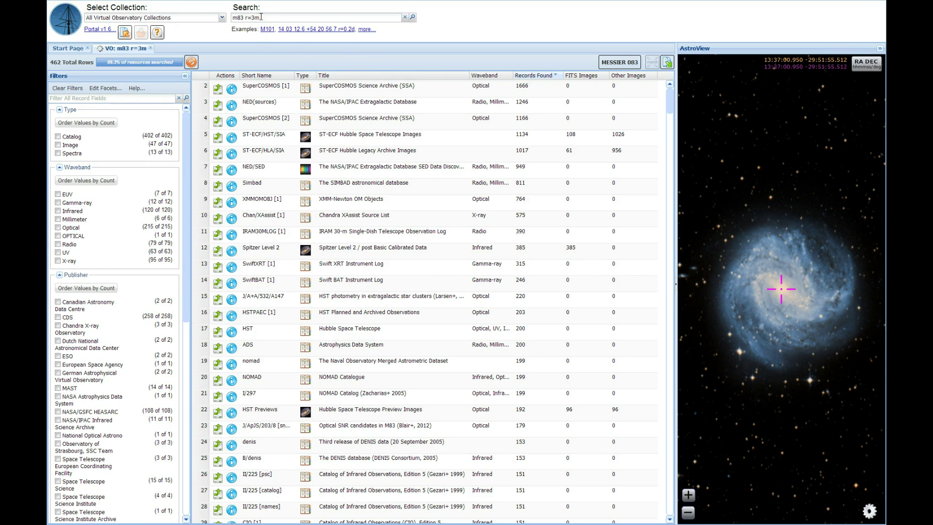
left_click(669, 99)
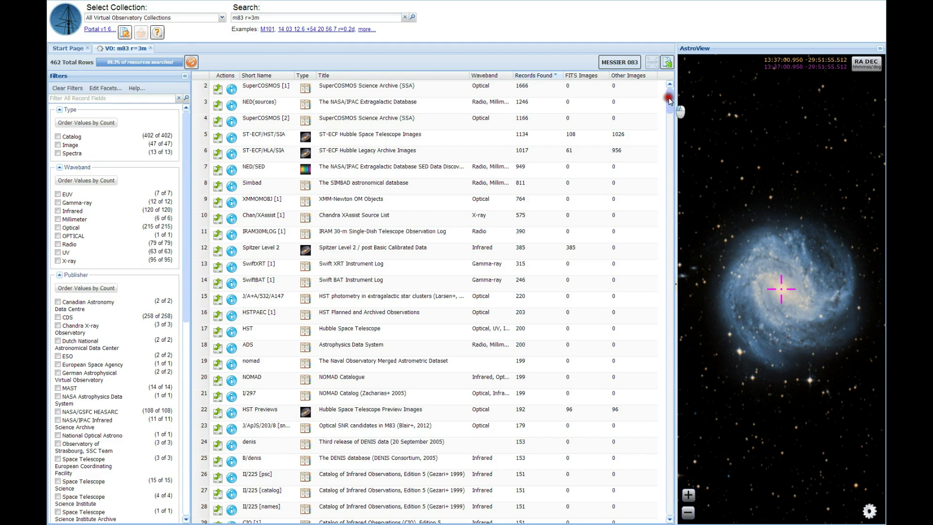
mouse_move(669, 100)
left_mouse_down()
mouse_move(664, 135)
mouse_move(666, 112)
left_mouse_up()
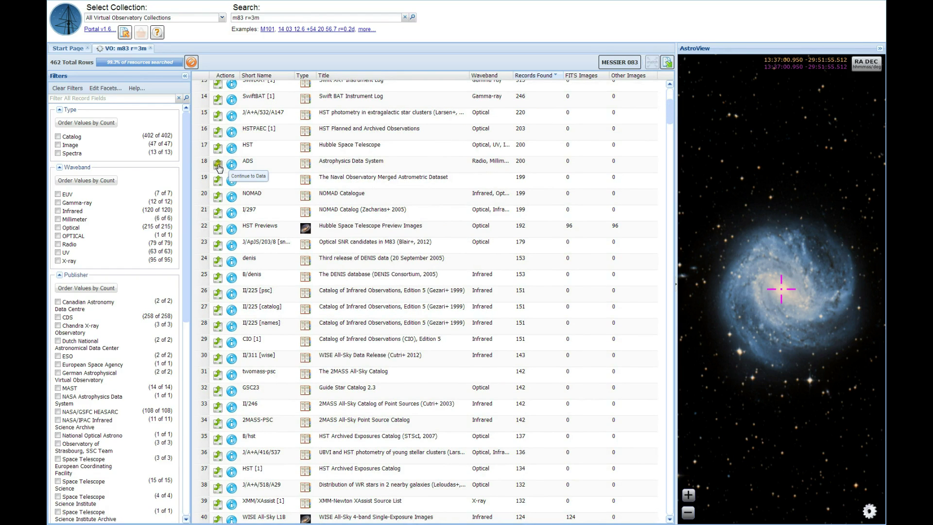
Read the nomad resource's Summary and Details, then continue to its data
left_click(232, 181)
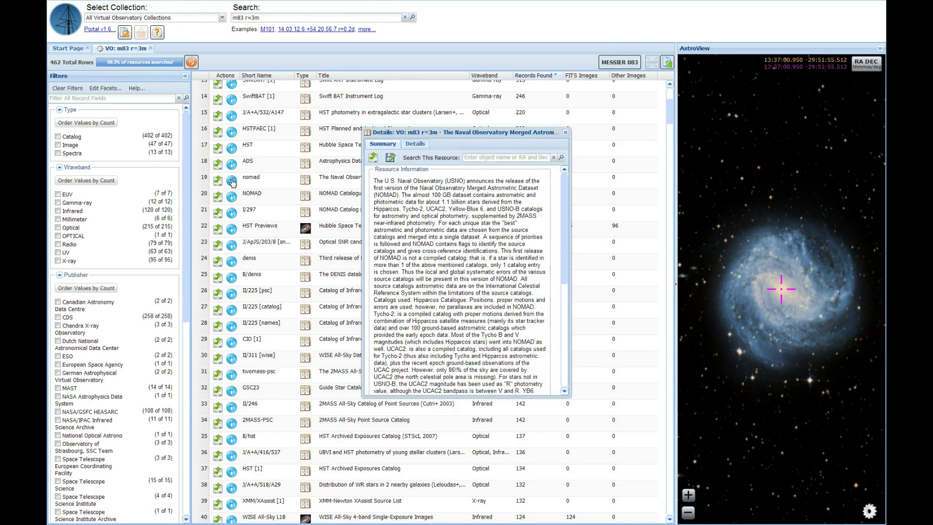
left_click_drag(564, 190, 562, 161)
left_click(410, 144)
left_click(384, 145)
left_click(374, 158)
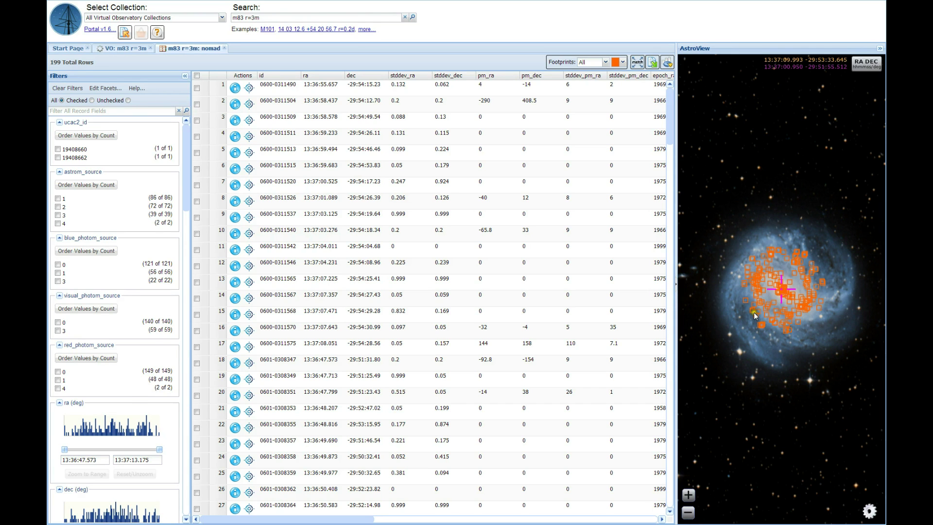
Zoom the sky view out and back in, then narrow the ra range to 101 of 199 rows
scroll(754, 311, "down", 3)
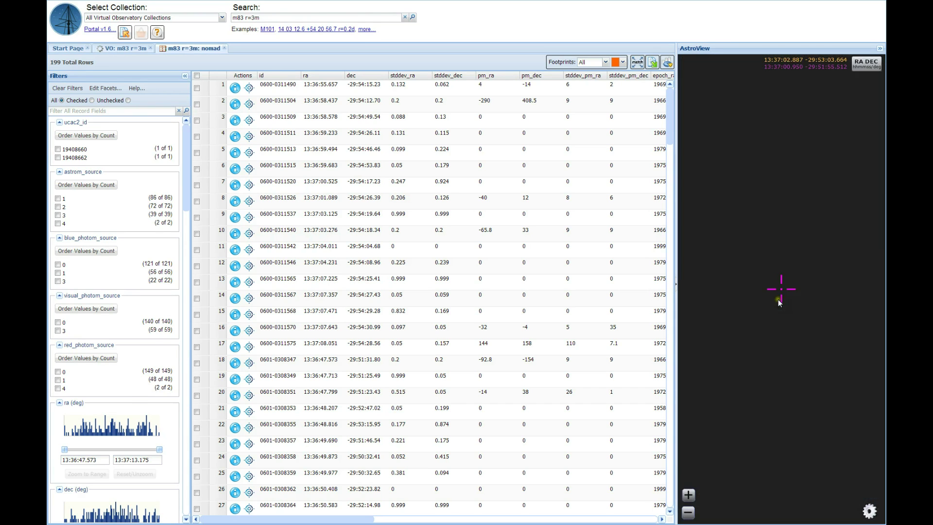
scroll(786, 293, "up", 3)
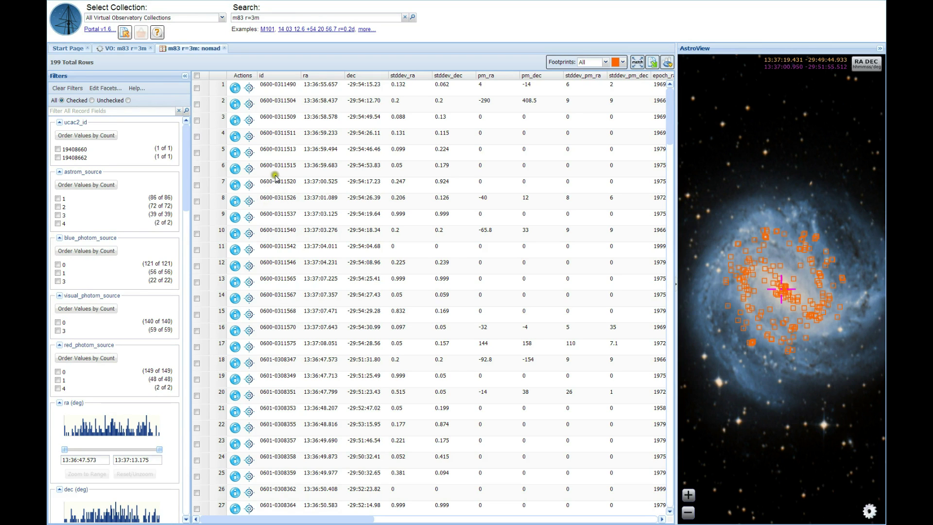
mouse_move(187, 190)
left_mouse_down()
mouse_move(183, 234)
mouse_move(167, 244)
mouse_move(113, 238)
left_mouse_up()
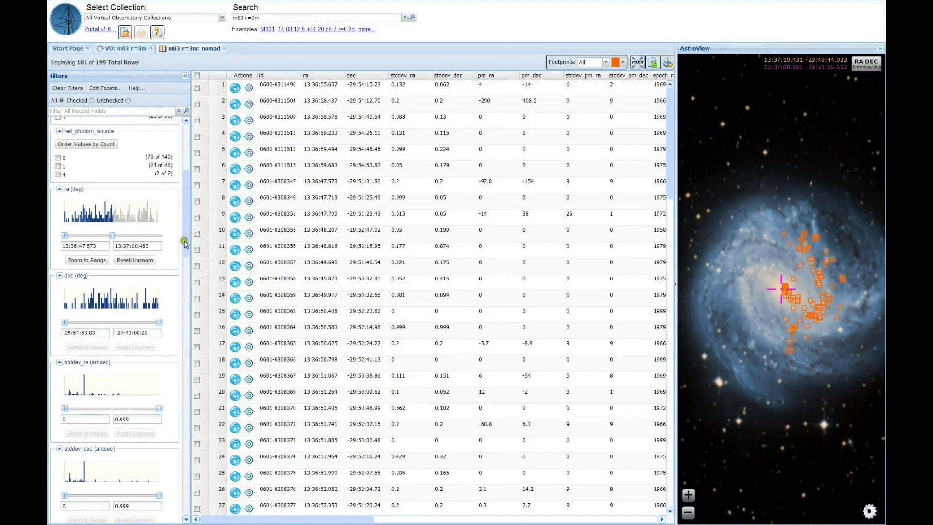
Tighten the ra limit, keep blue_photom_source 1 (34 rows), and centre the sky on row 5
left_click_drag(185, 244, 185, 181)
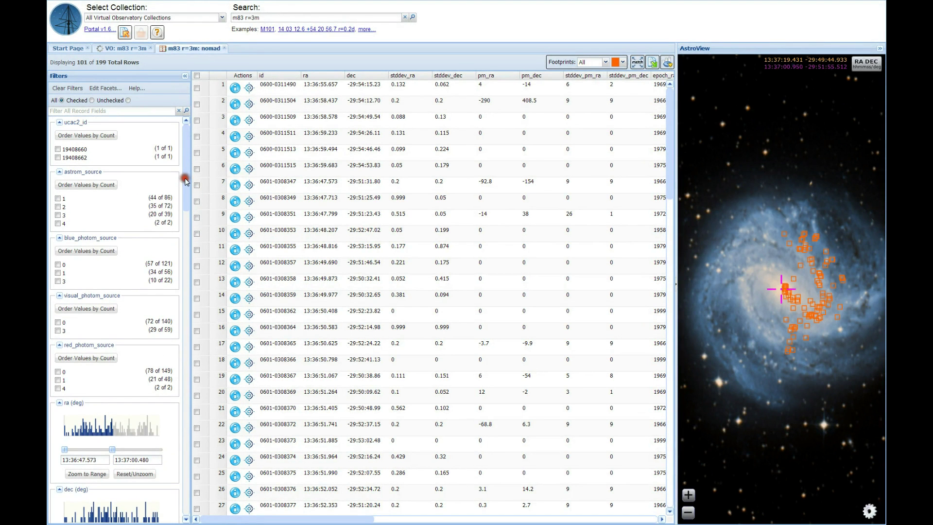
left_click(58, 273)
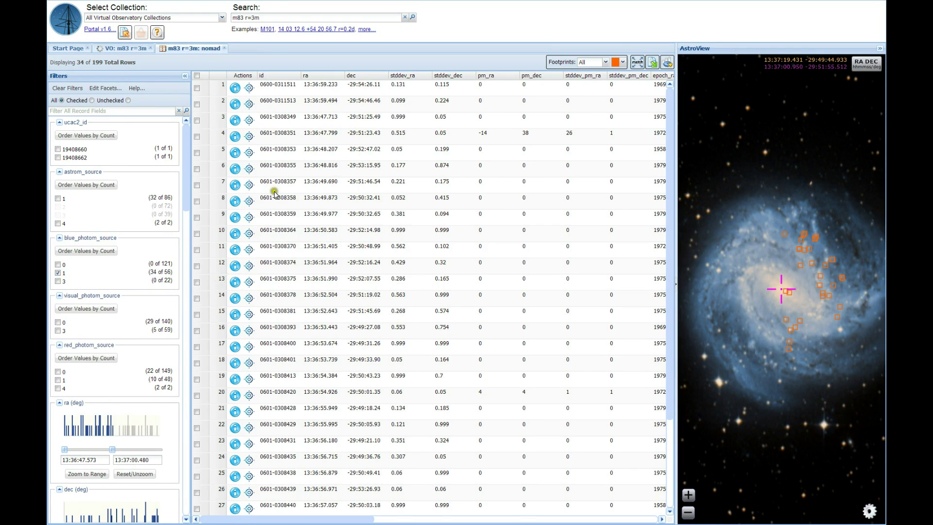
left_click(249, 153)
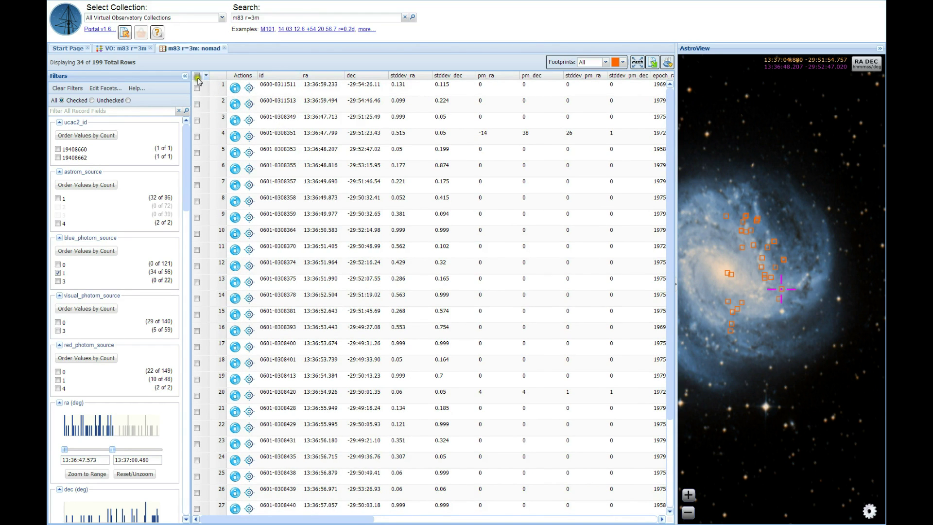
left_click(653, 64)
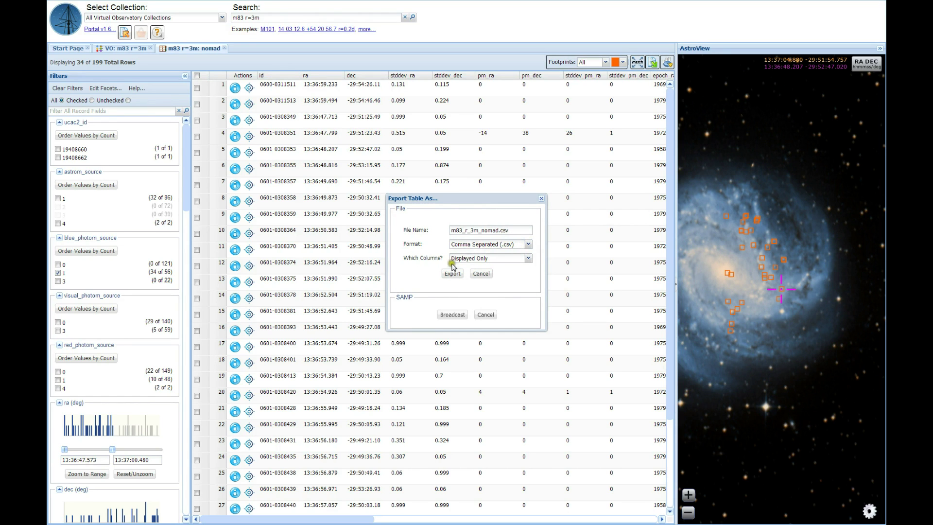
Export the 34 filtered rows in Comma Separated (.csv) format as m83_r_3m_nomad.csv
left_click(529, 245)
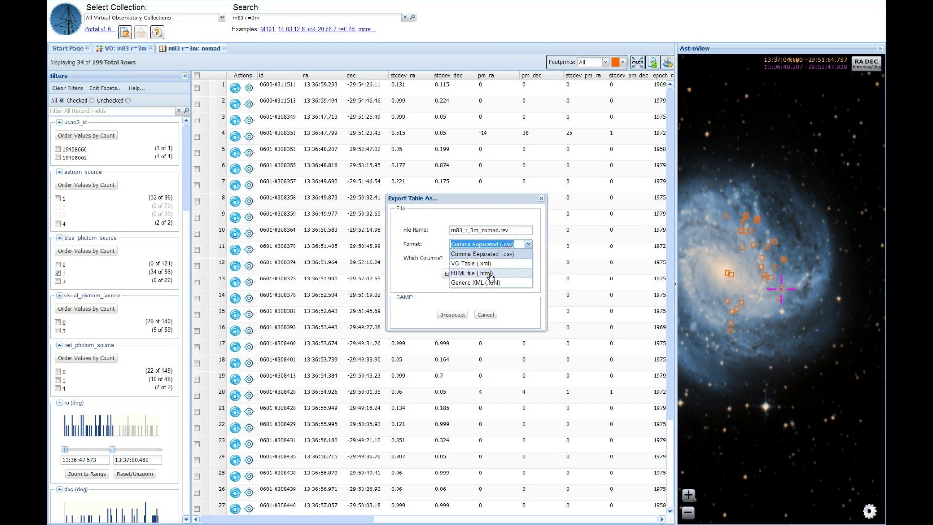
left_click(423, 281)
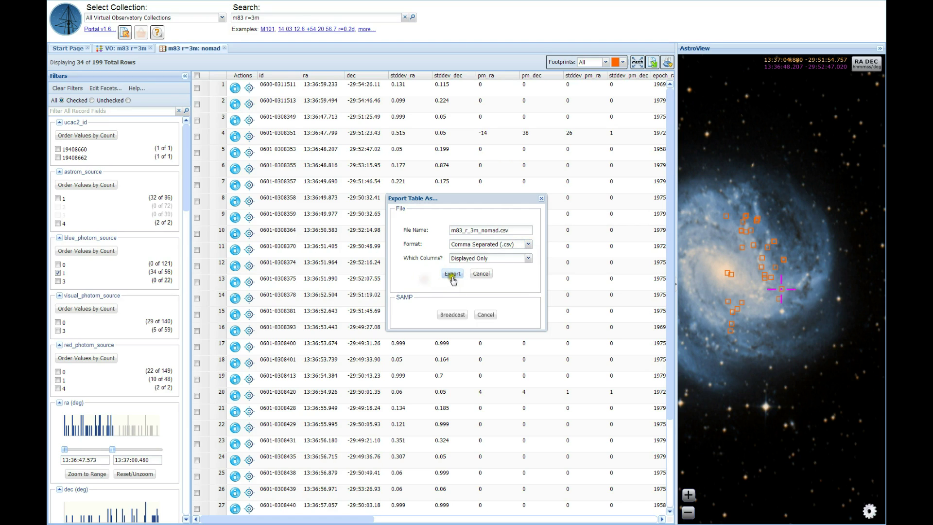
left_click(453, 274)
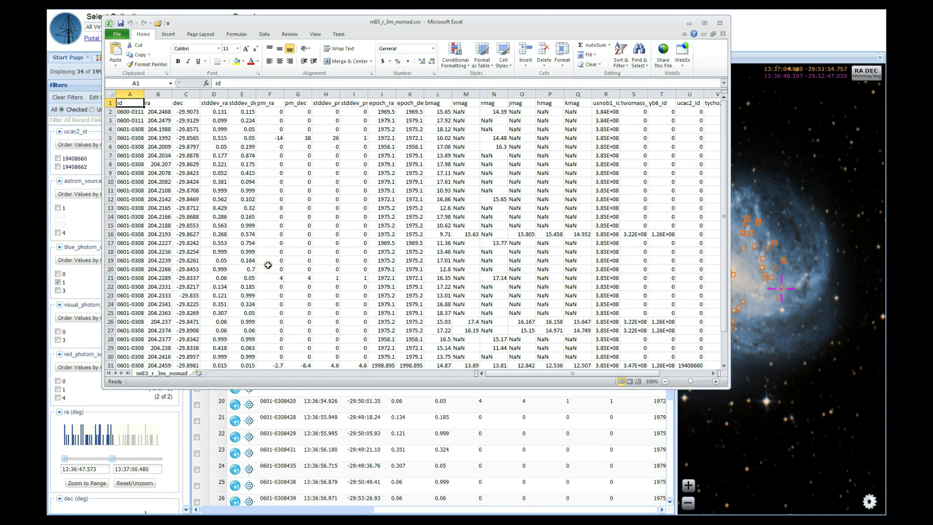
Check the exported value in cell D10, then close Excel
left_click(213, 179)
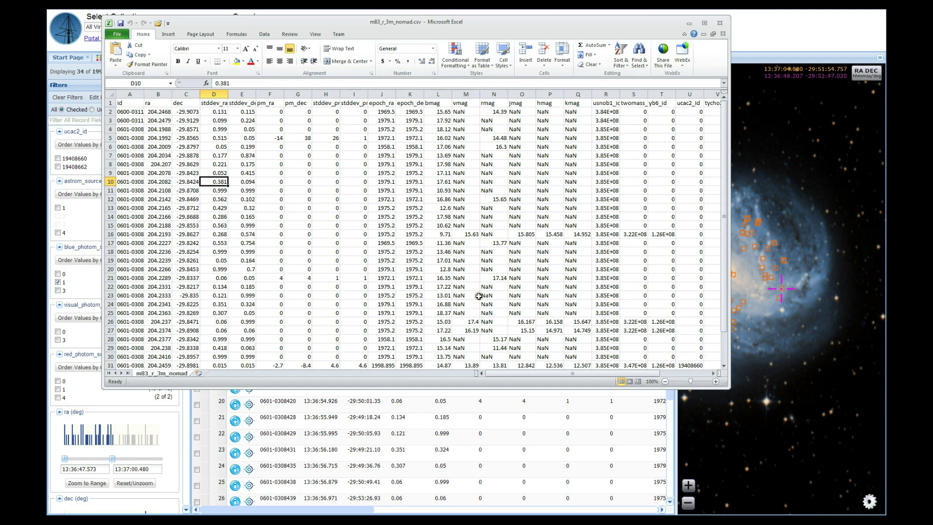
left_click(721, 25)
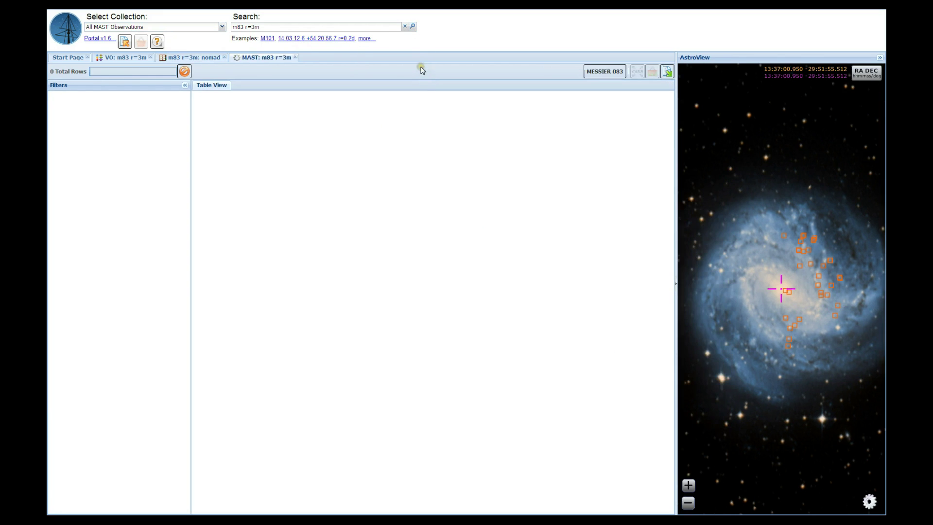
Search All MAST Observations for m83 r=3m and draw the footprints in yellow
left_click(673, 165)
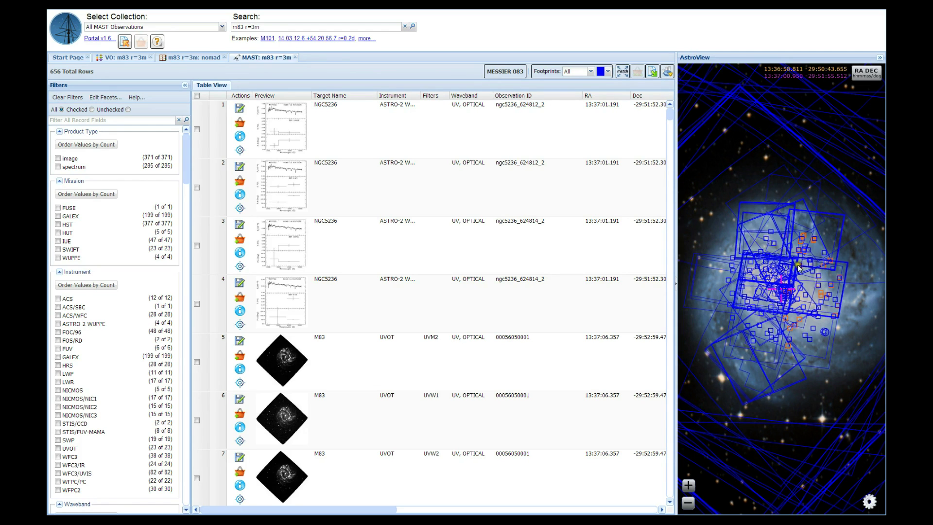
left_click(607, 72)
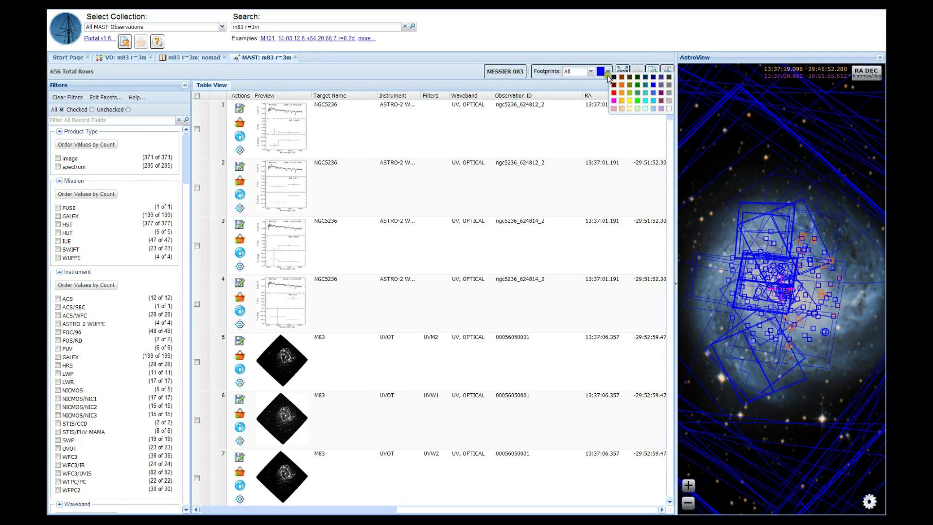
left_click(631, 100)
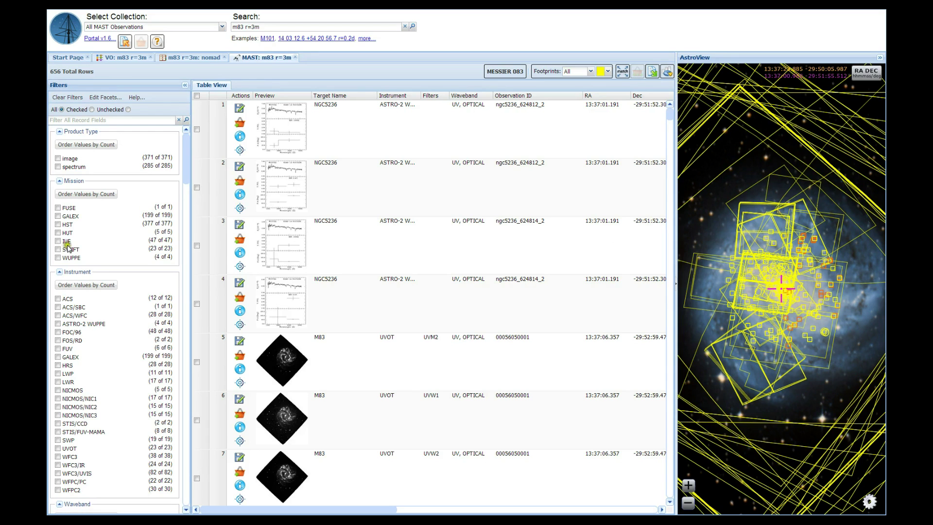
Filter the observations to the HST mission and NICMOS instrument
left_click(58, 225)
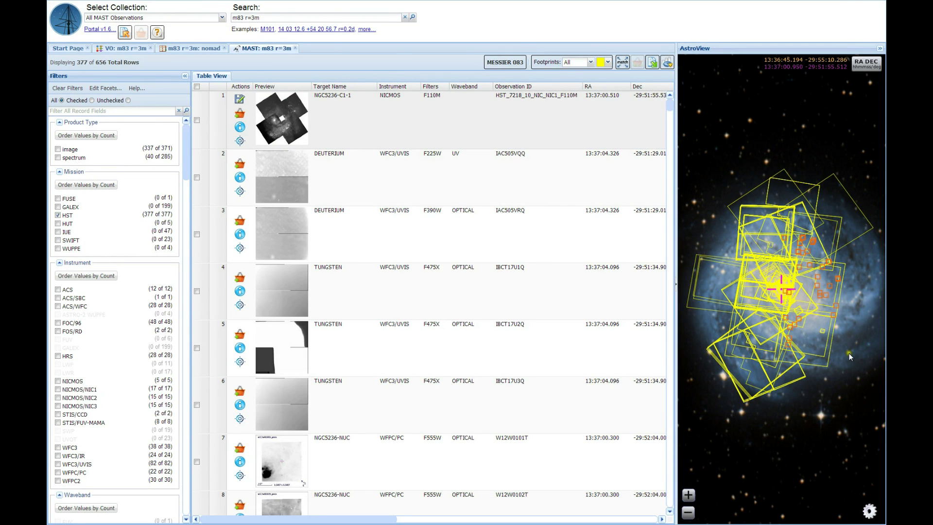
scroll(797, 302, "up", 2)
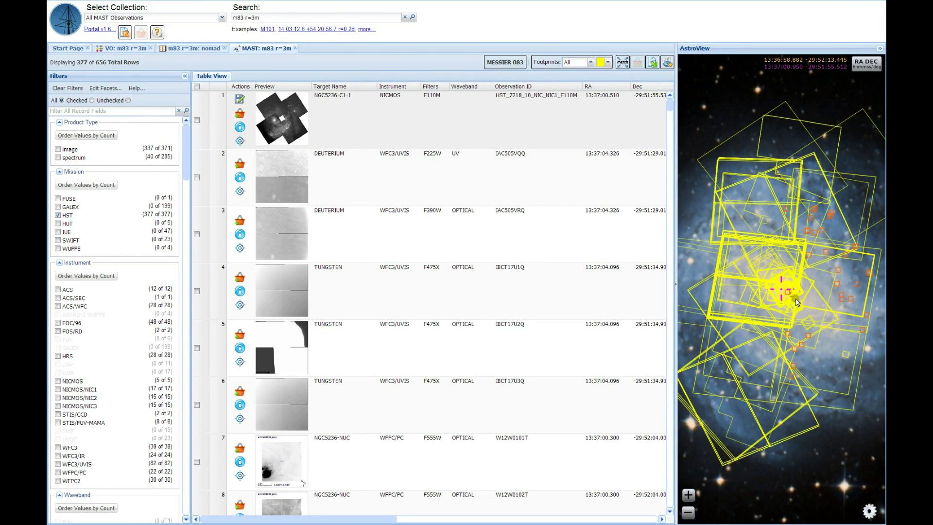
scroll(796, 301, "up", 1)
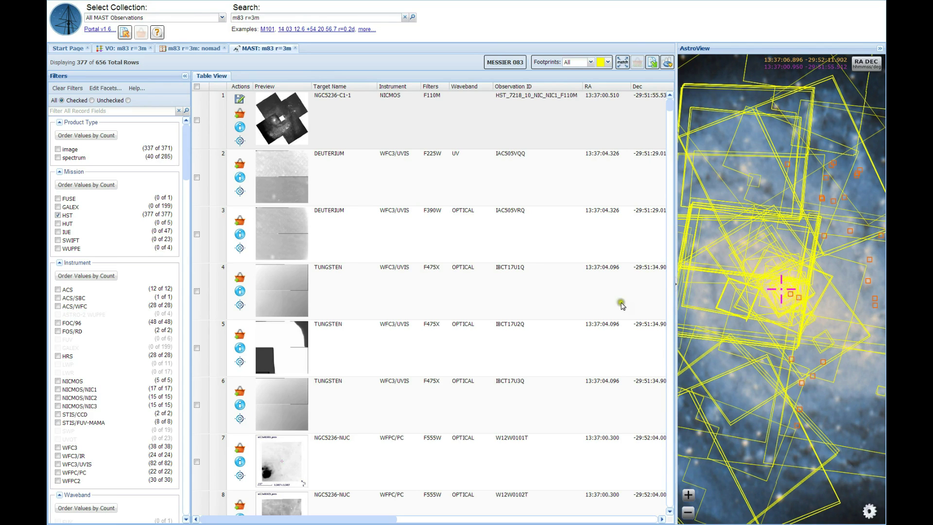
left_click(59, 382)
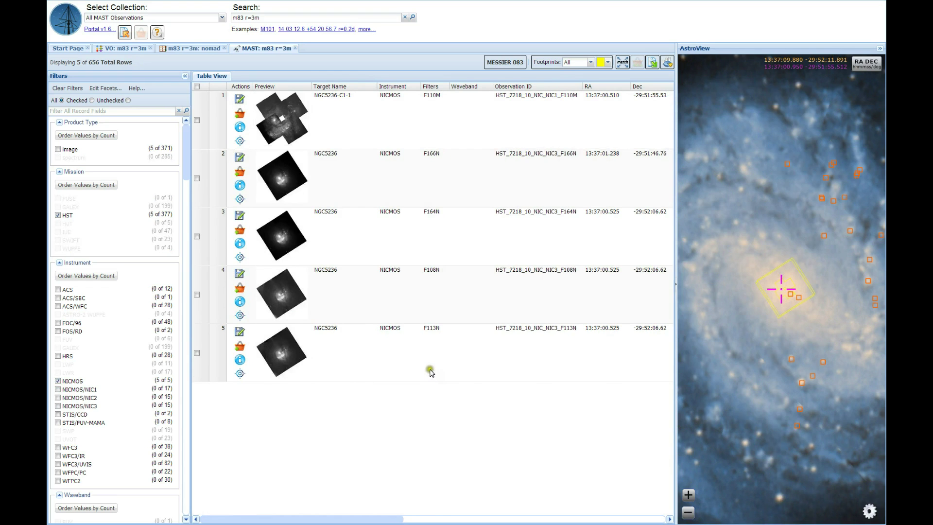
scroll(829, 304, "up", 2)
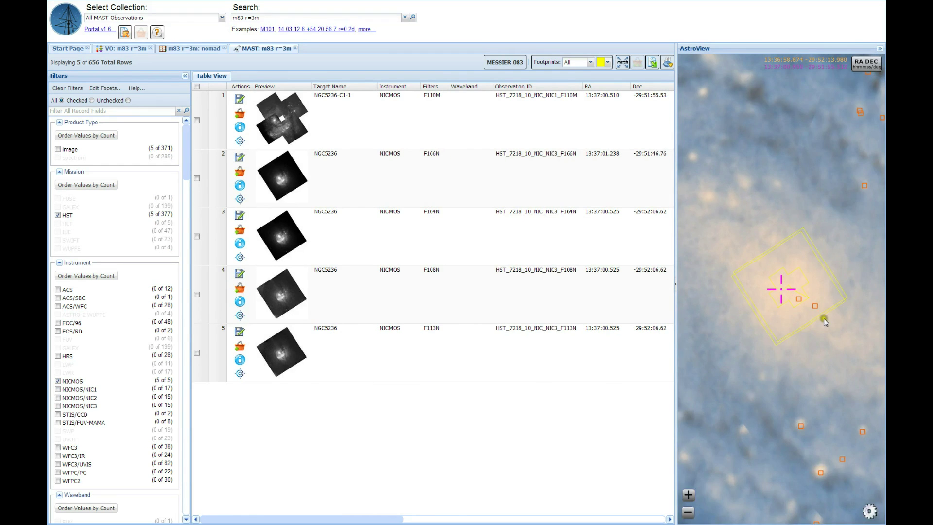
scroll(824, 319, "up", 1)
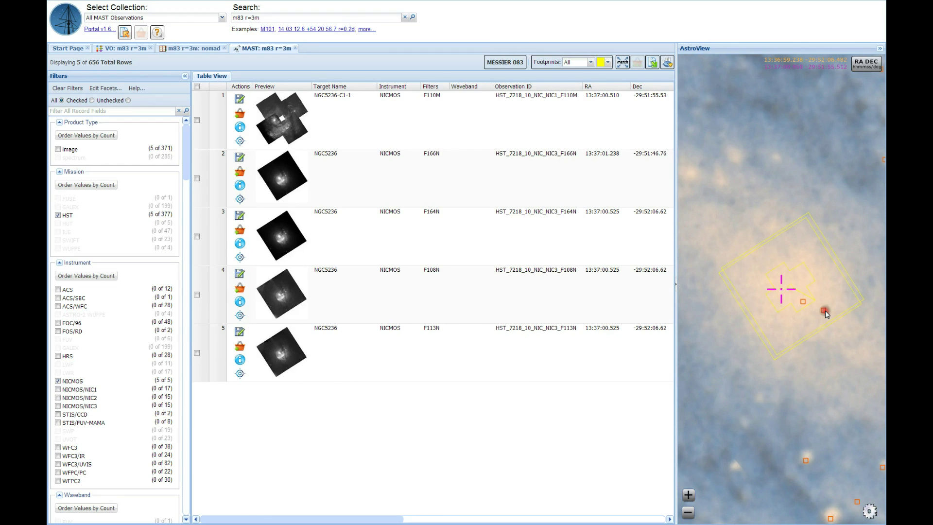
Select the NOMAD sources inside the NICMOS footprint and return to the nomad tab
left_click(825, 311)
left_click(805, 301)
left_click(194, 49)
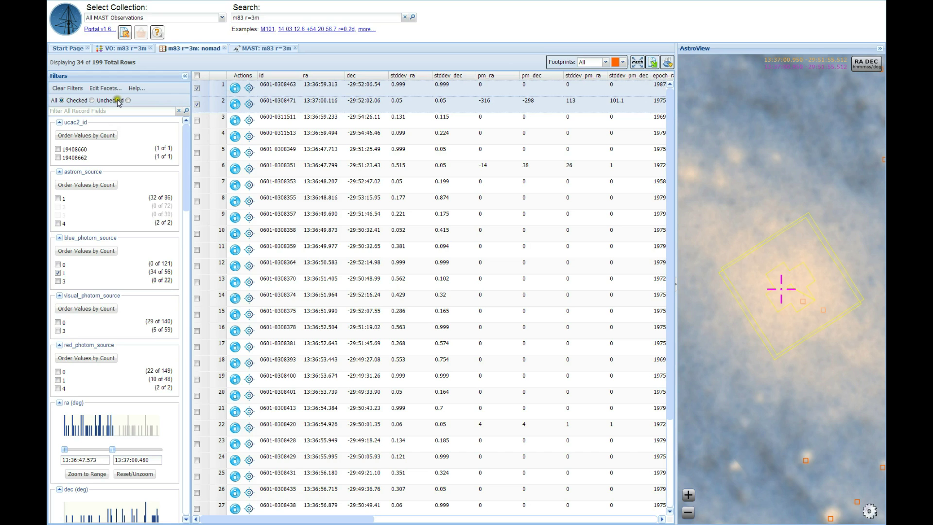
Limit the NOMAD table to the 2 checked rows and export them as comma-separated m83_r_3m_nomad.csv
left_click(92, 101)
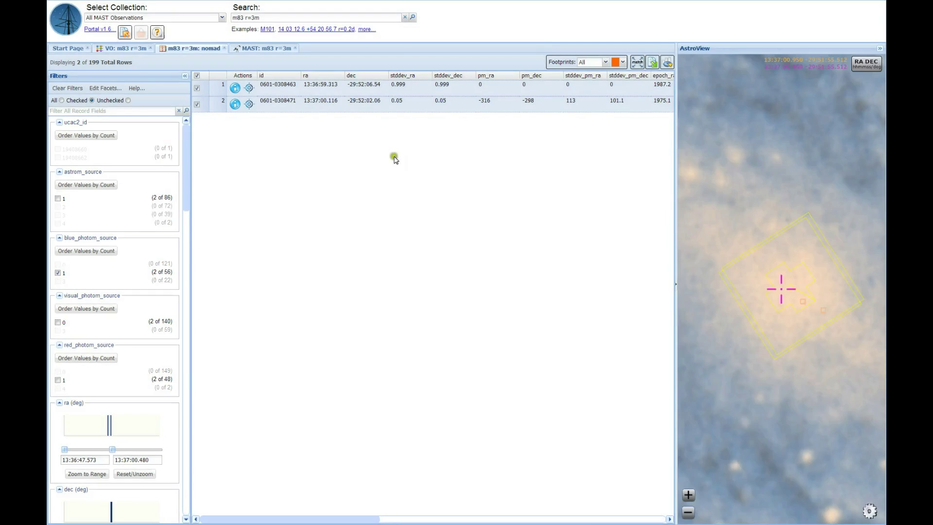
left_click(653, 63)
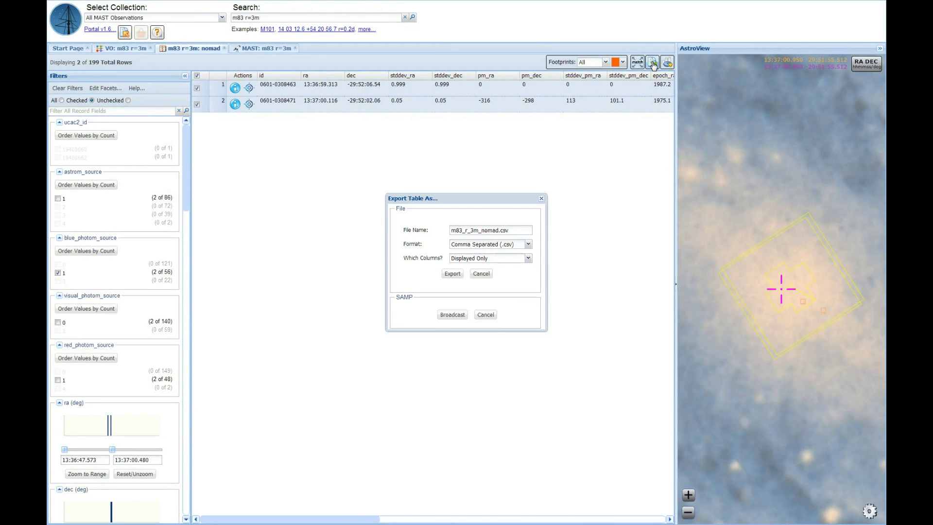
left_click(452, 274)
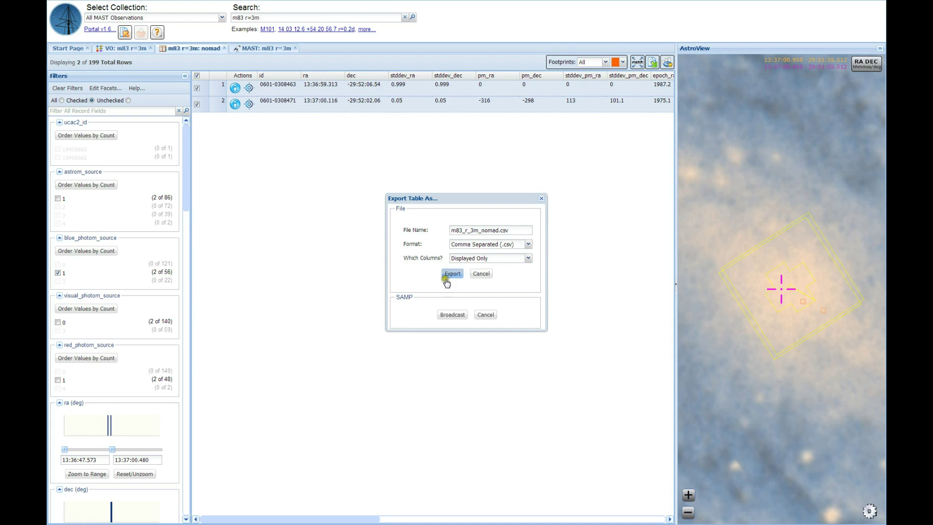